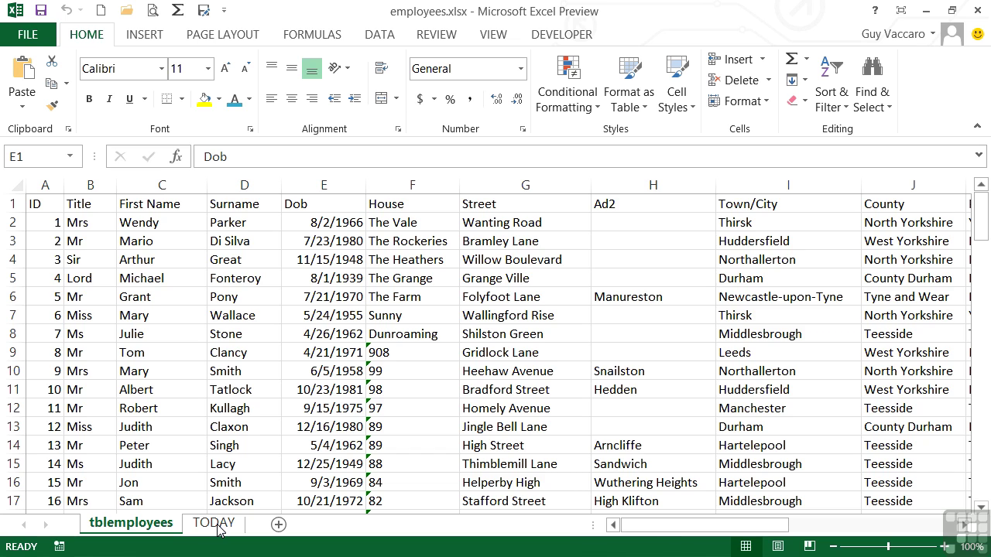
- Enter the current date, 11/15/2013, as a fixed value in cell A1 of the TODAY sheet
left_click(216, 527)
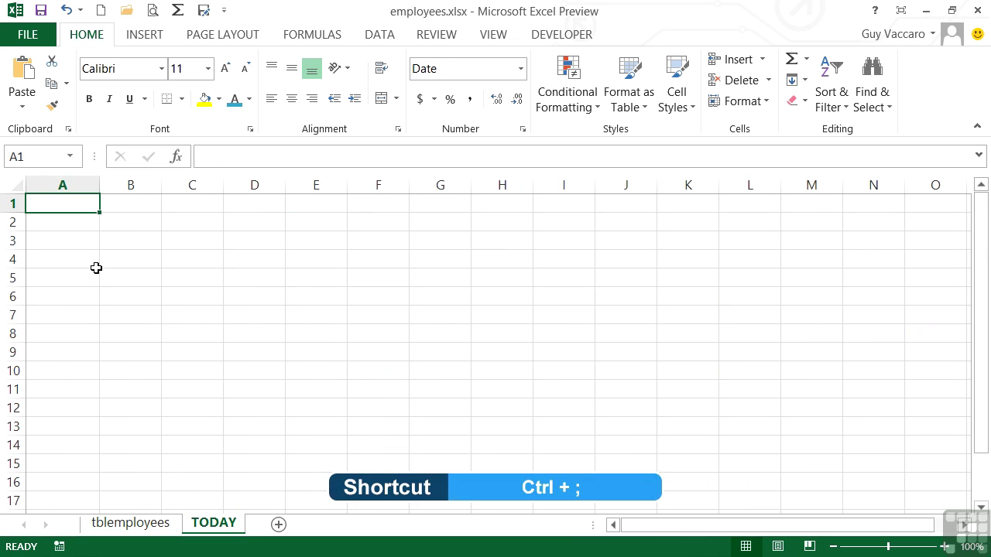
key("ctrl+semicolon")
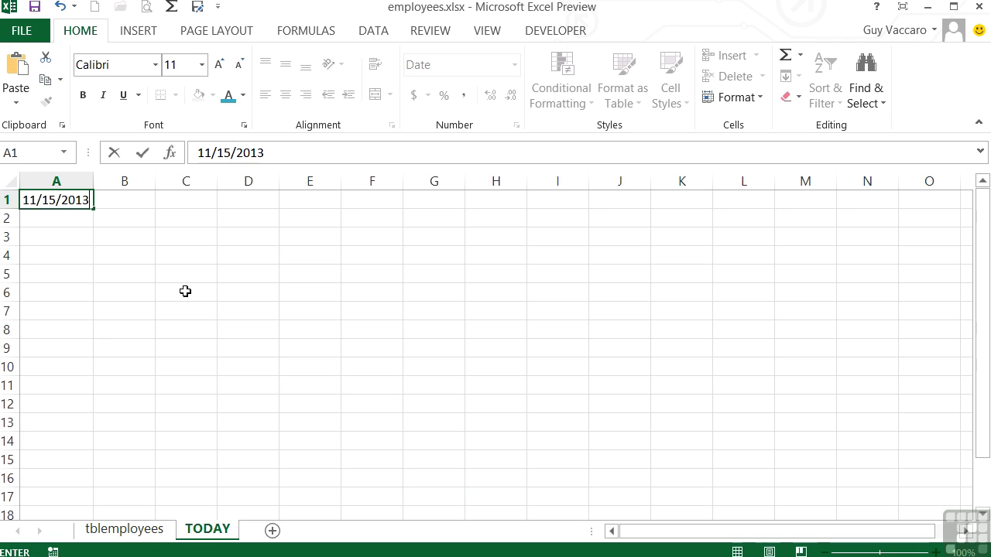
key("Return")
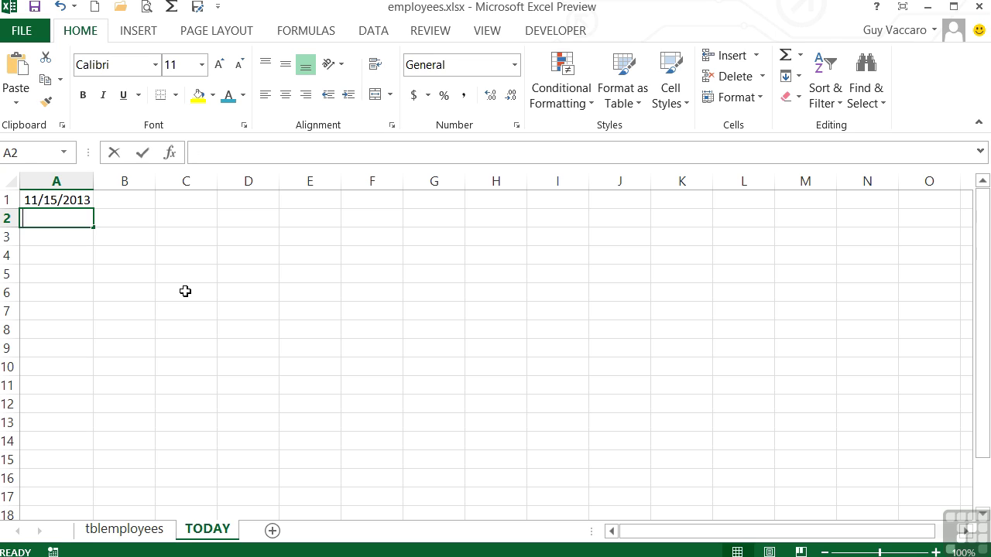
- Enter the formula =TODAY() in cell A2 and reselect that cell to show its formula
type("=today")
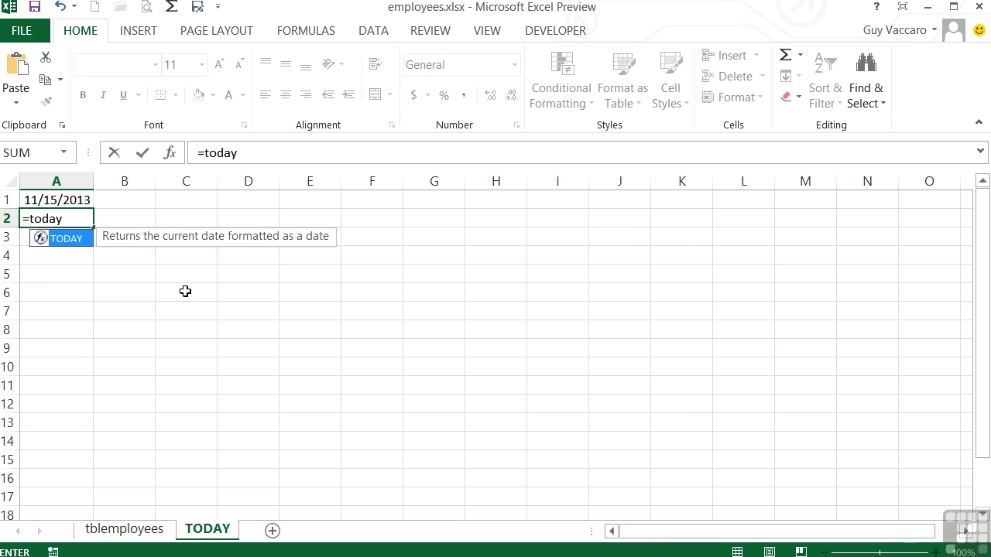
type("(")
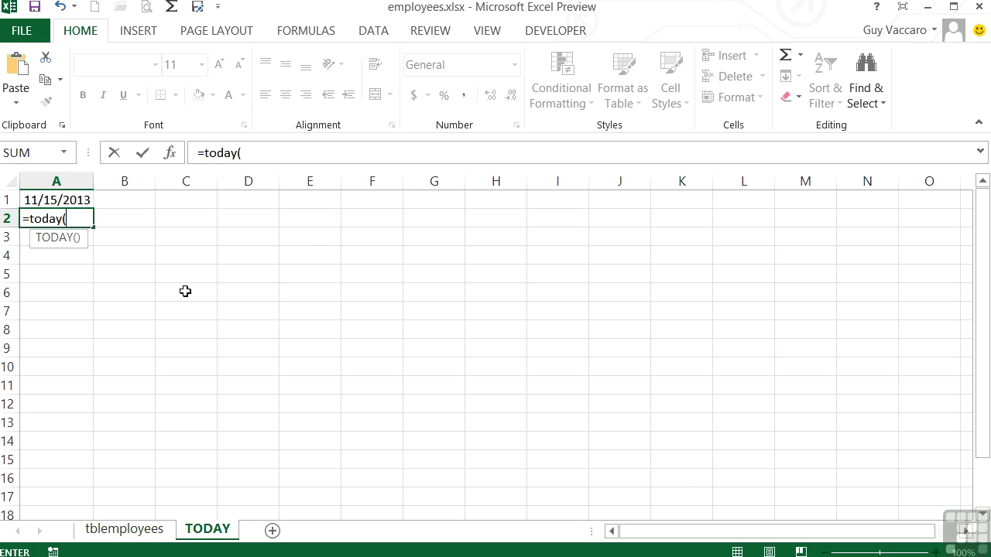
type(")")
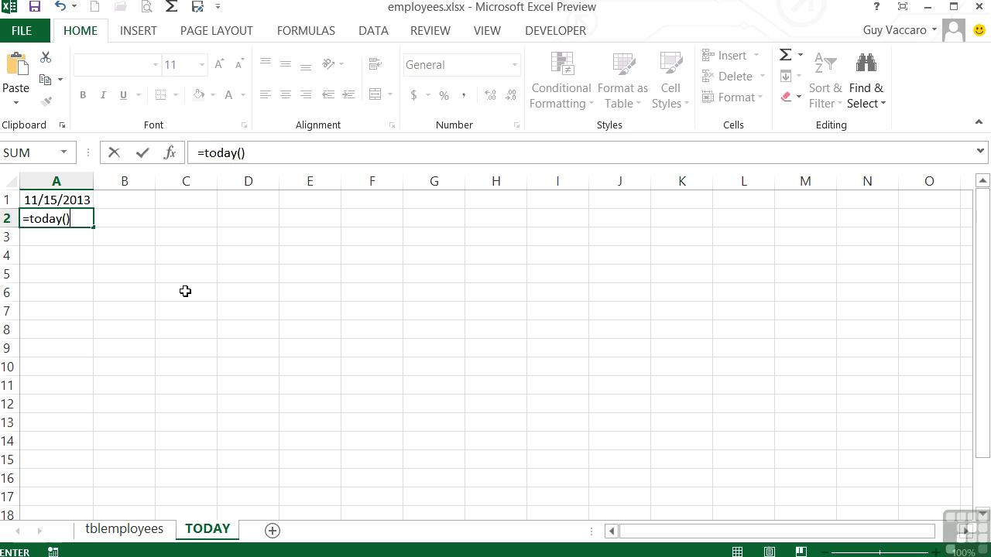
key("Return")
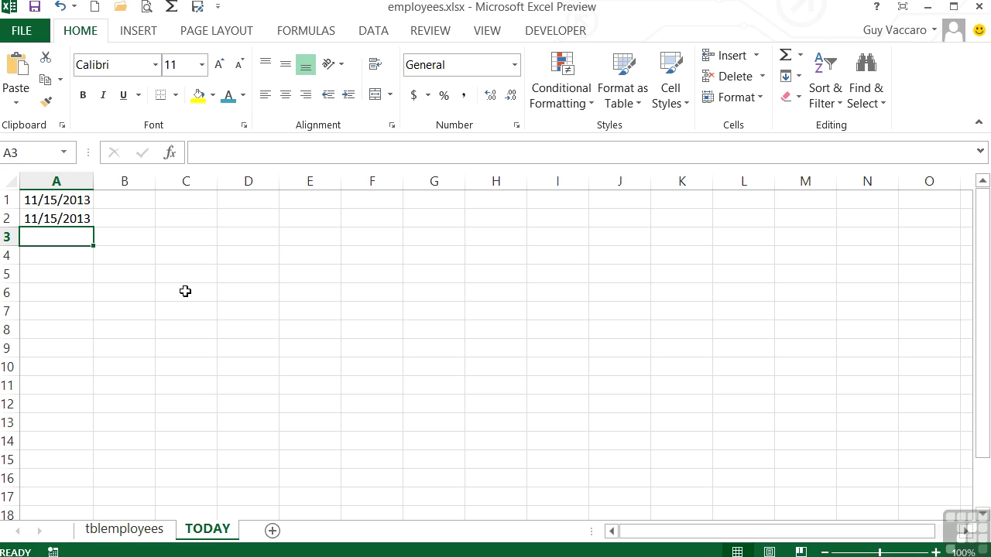
key("Up")
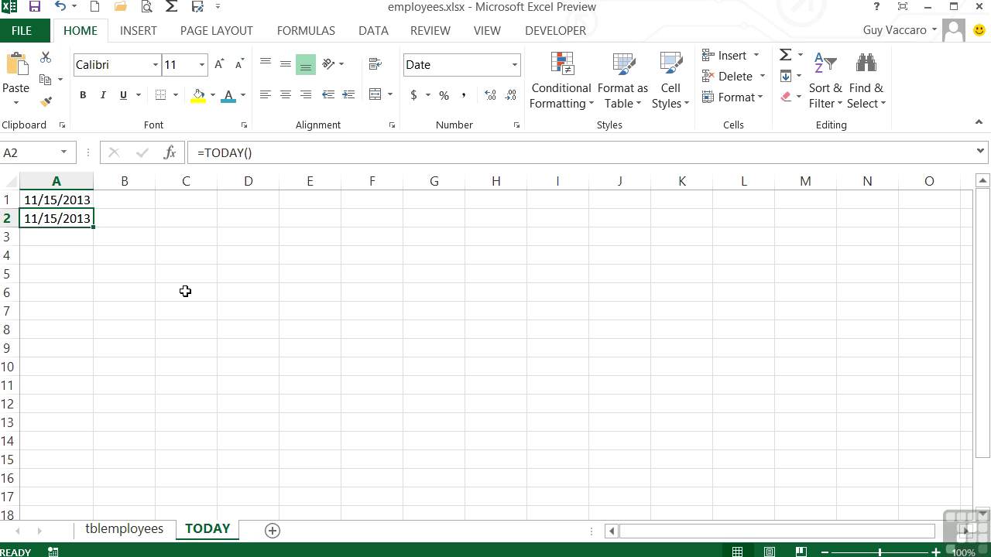
- Insert a new column before House on the tblemployees sheet and give it the header Age
left_click(128, 530)
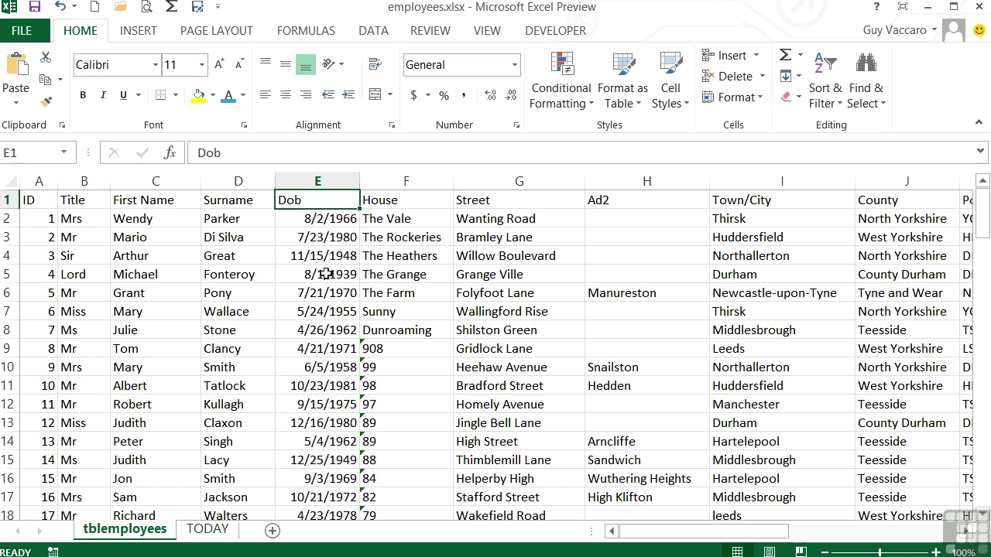
left_click(407, 180)
right_click(407, 180)
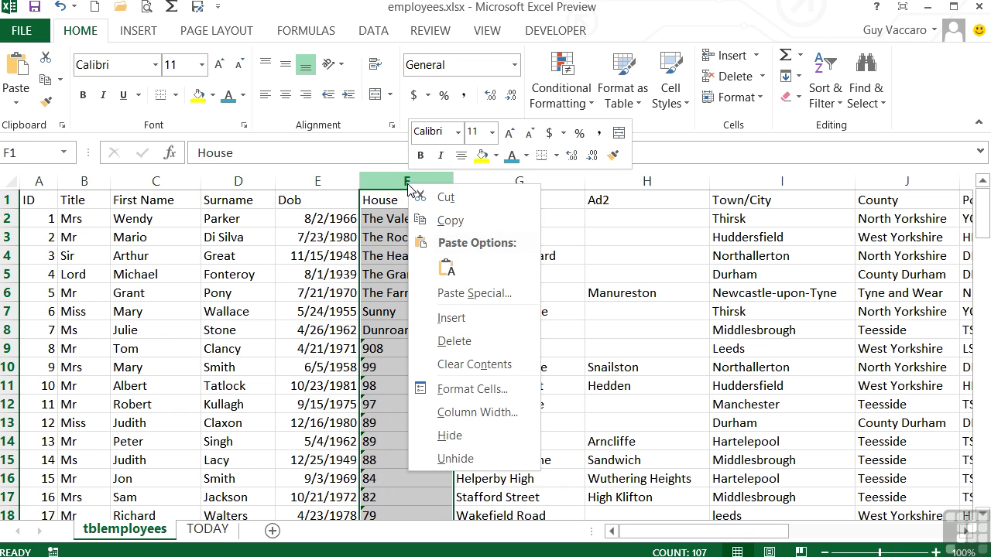
left_click(456, 317)
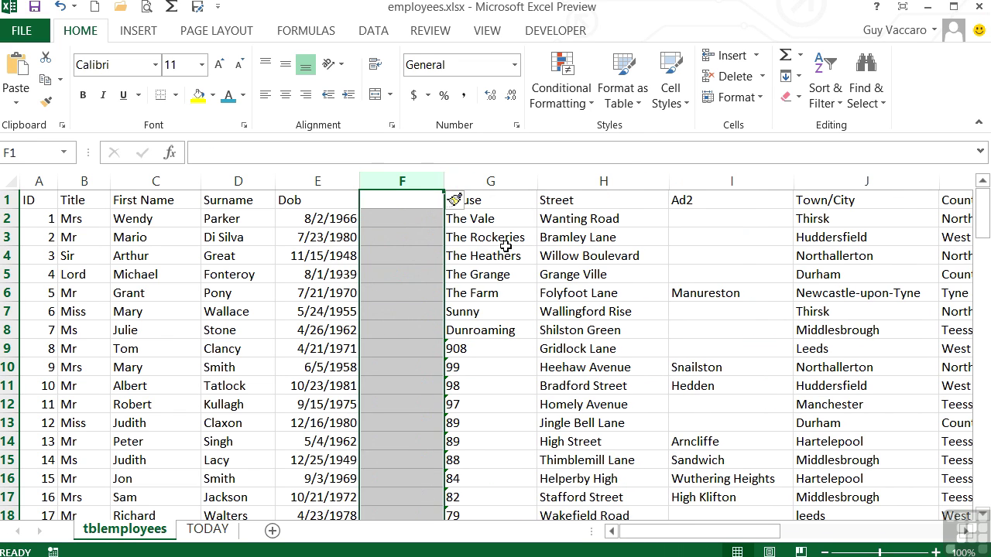
left_click(398, 200)
type("Age")
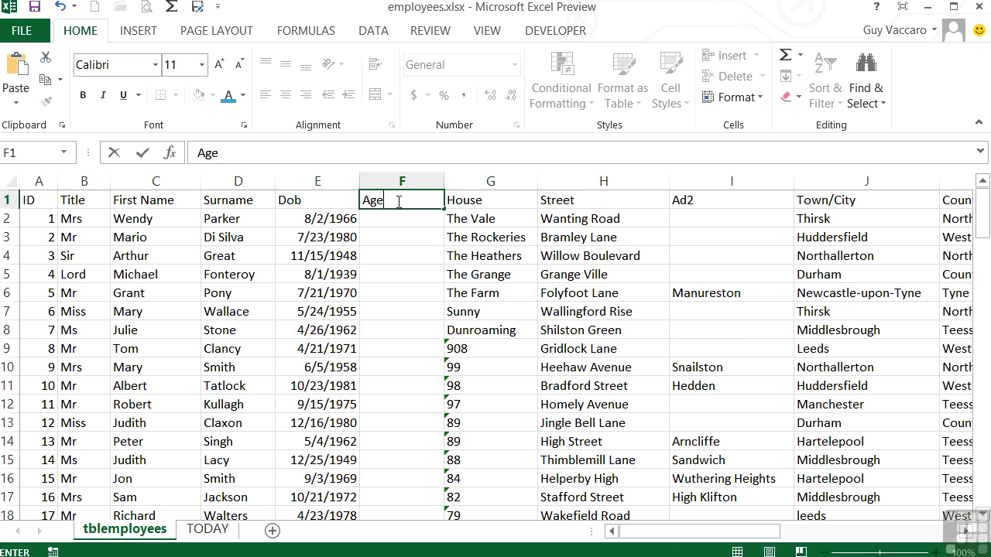
key("Return")
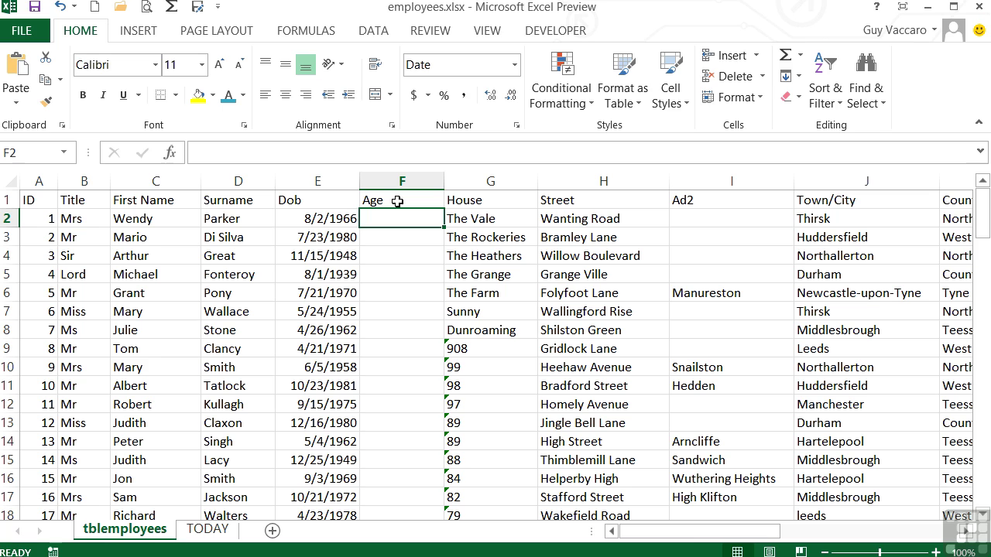
- Enter the formula =DATEDIF(E2,TODAY(),"y") in cell F2 to calculate the first employee's age in years
type("=datedif")
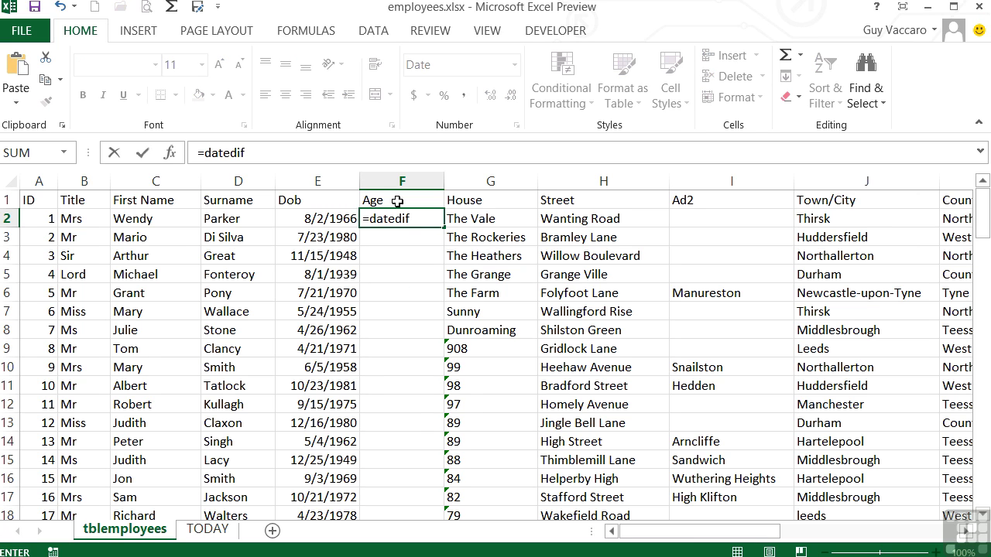
type("(")
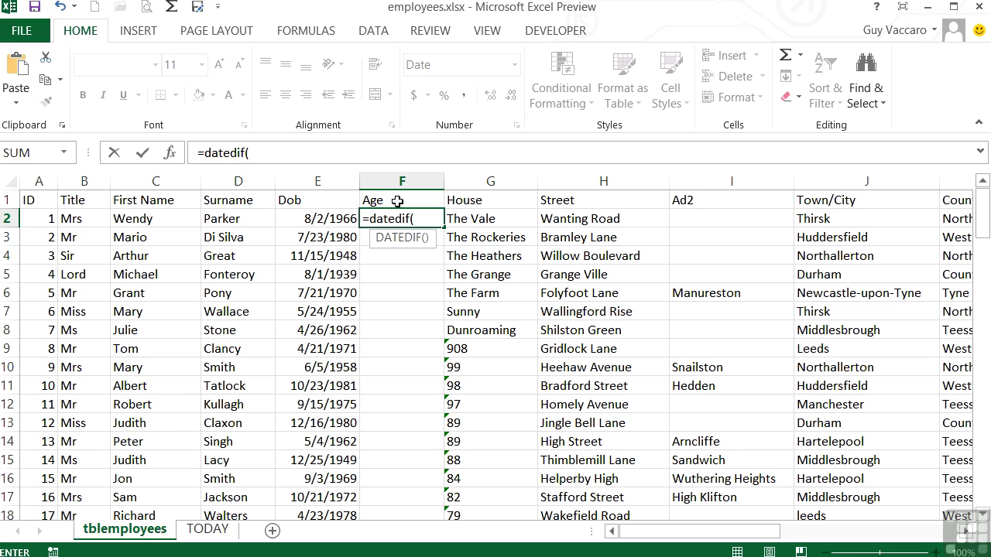
left_click(336, 219)
type(",")
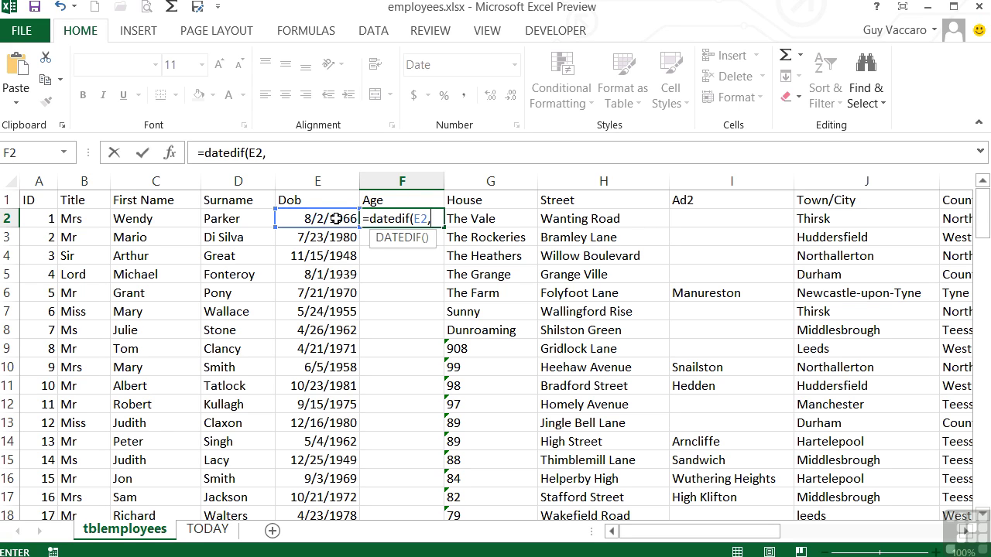
type("to")
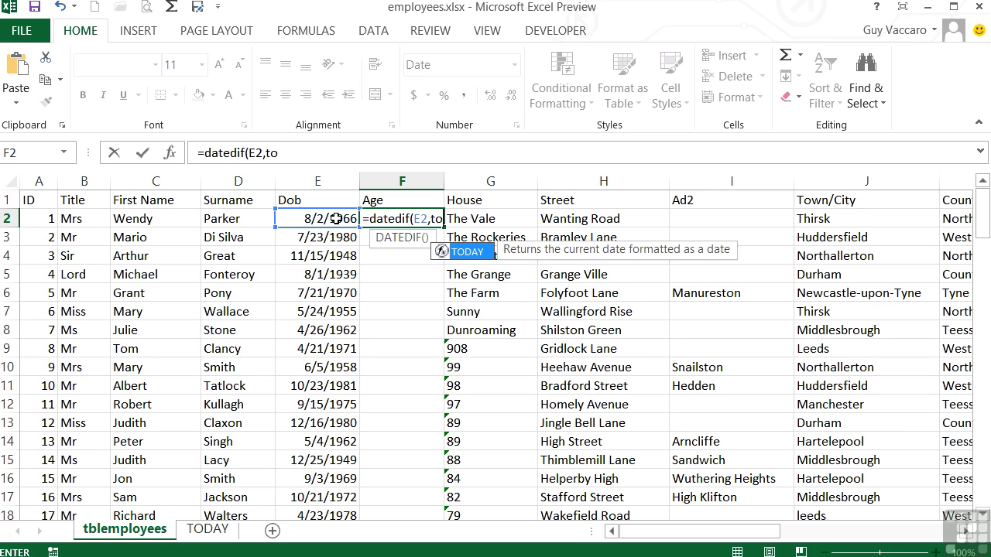
type("day(),")
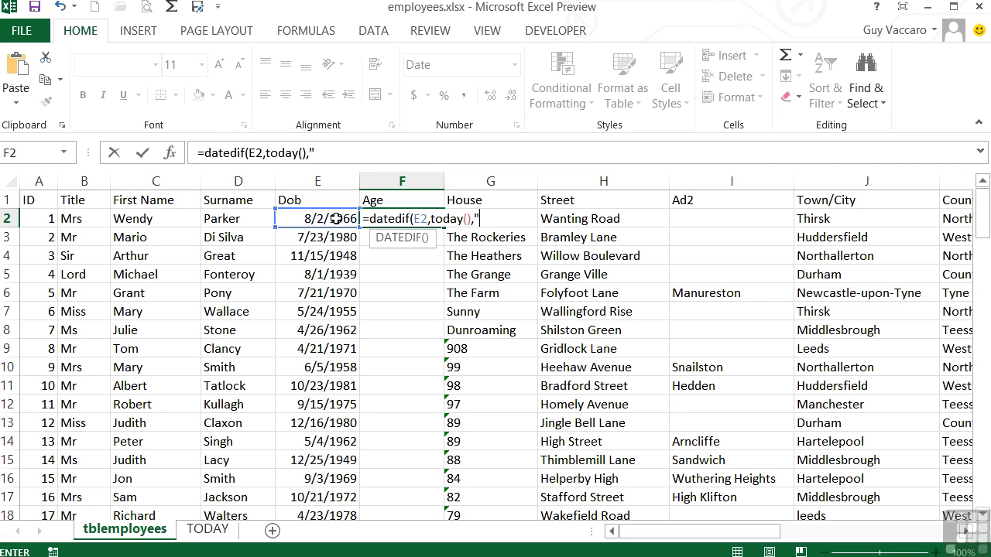
type("y\")")
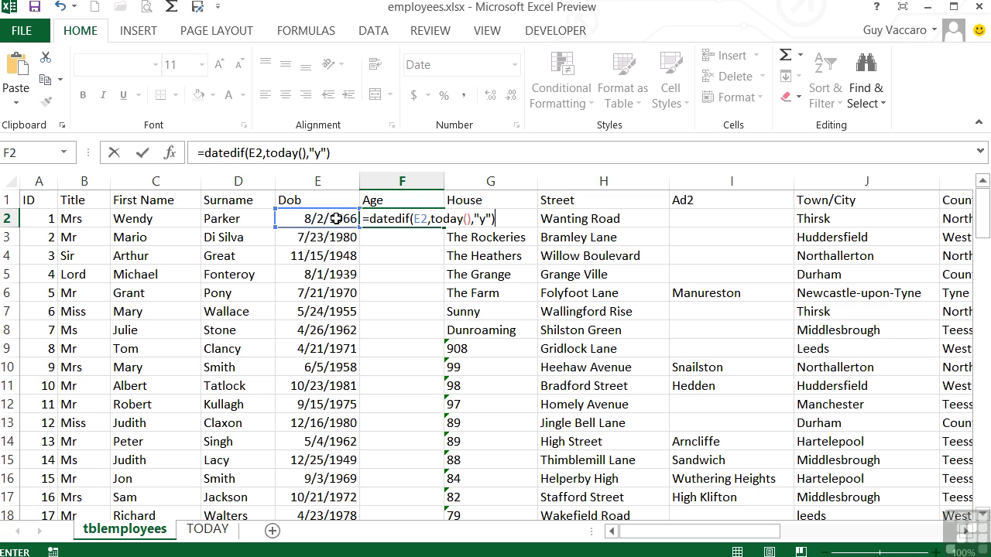
key("Return")
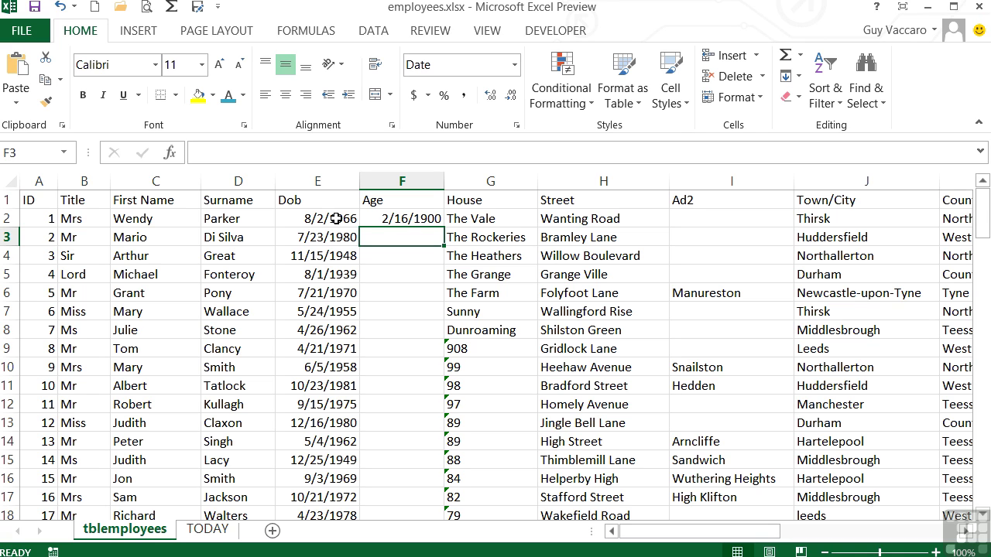
- Set the number format of cell F2 to General and fill its formula down the whole Age column
key("Up")
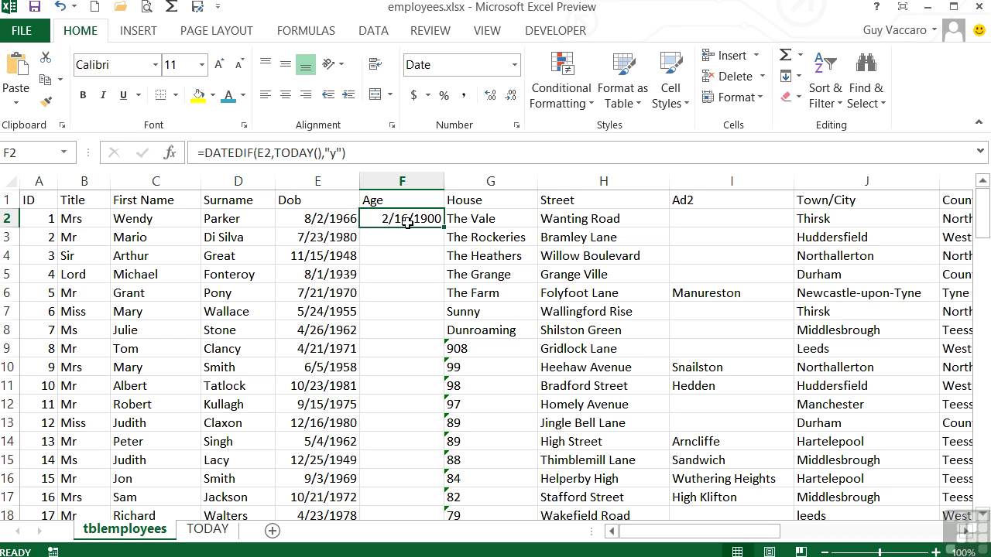
left_click(514, 67)
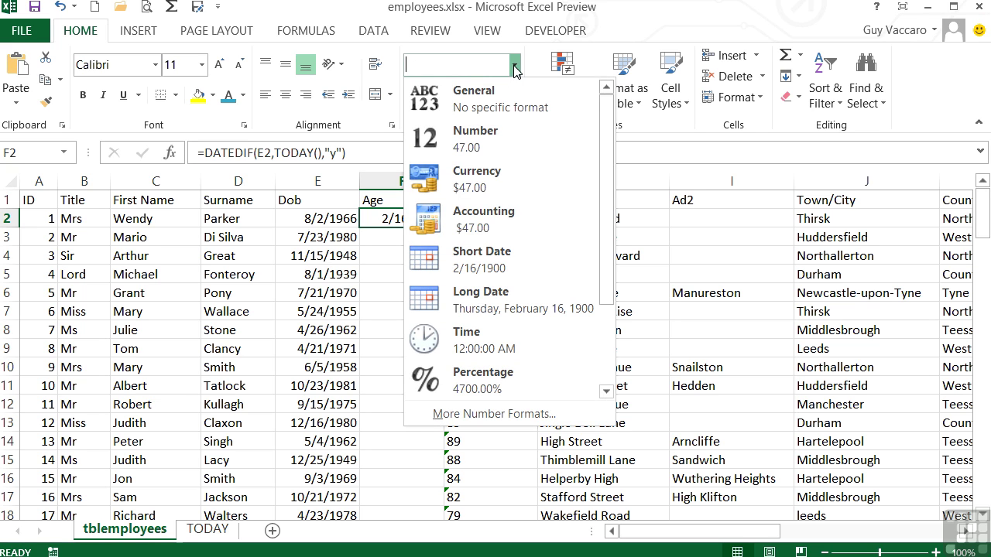
left_click(504, 114)
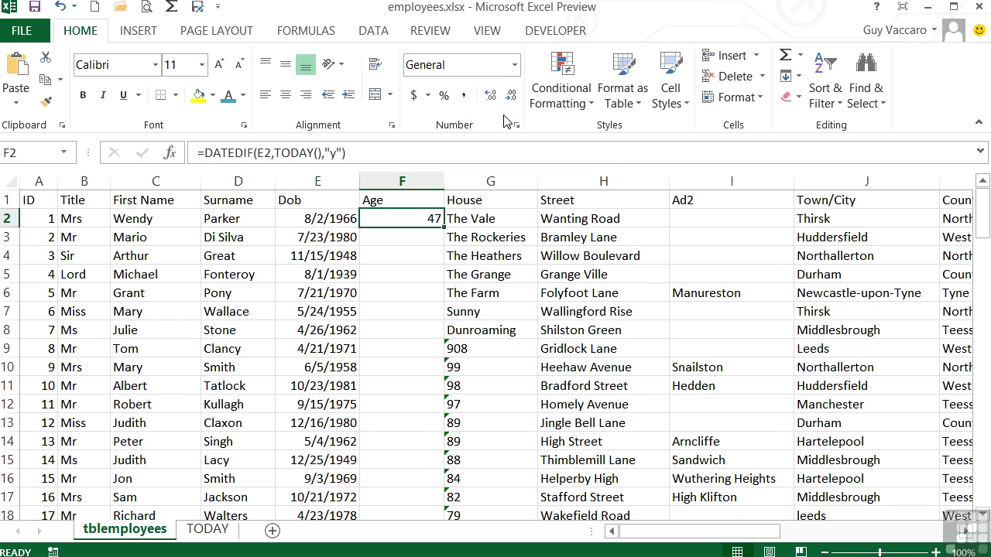
double_click(445, 228)
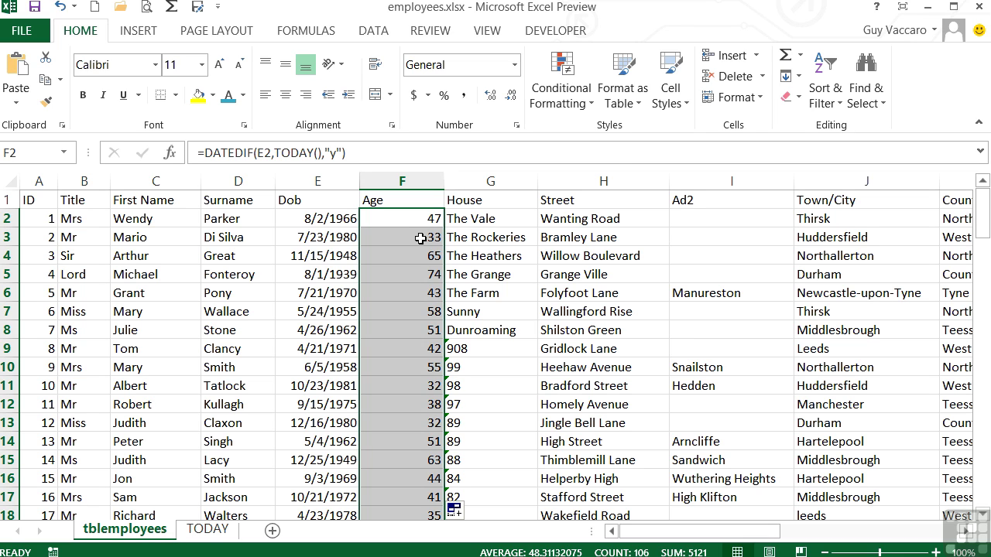
- Examine the copied age formulas in cells F3 to F7 and F12, showing the cell references used in F12
left_click(420, 238)
left_click(415, 256)
left_click(412, 275)
left_click(413, 287)
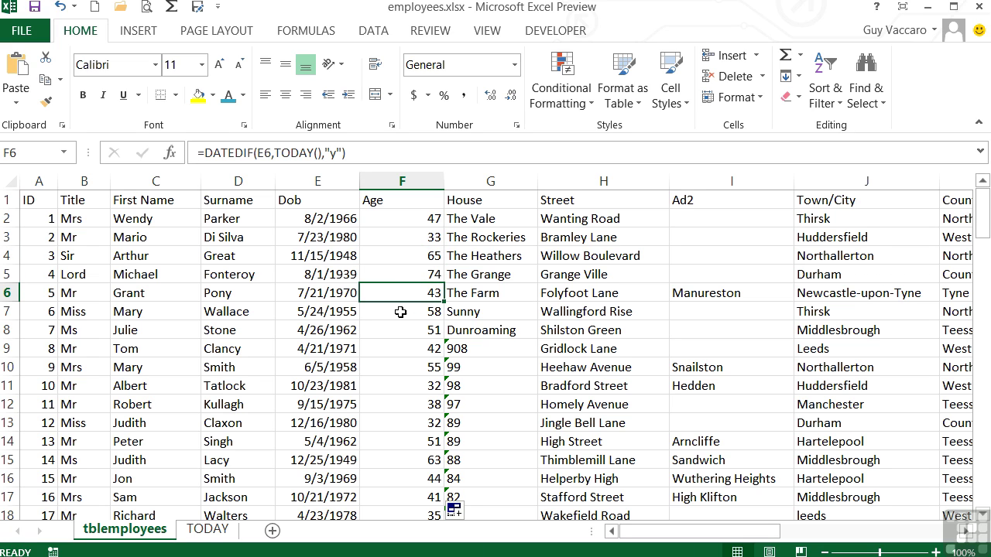
left_click(399, 311)
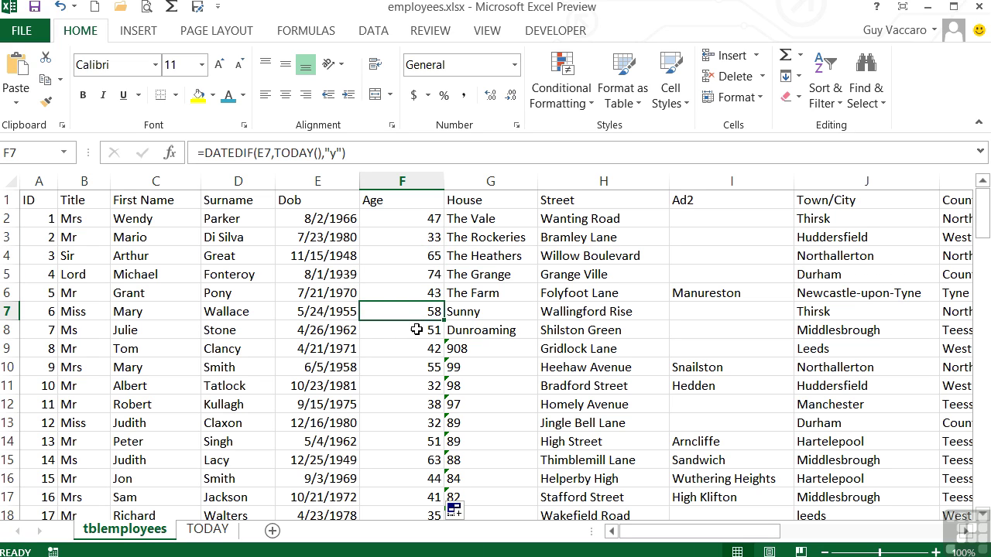
left_click(407, 408)
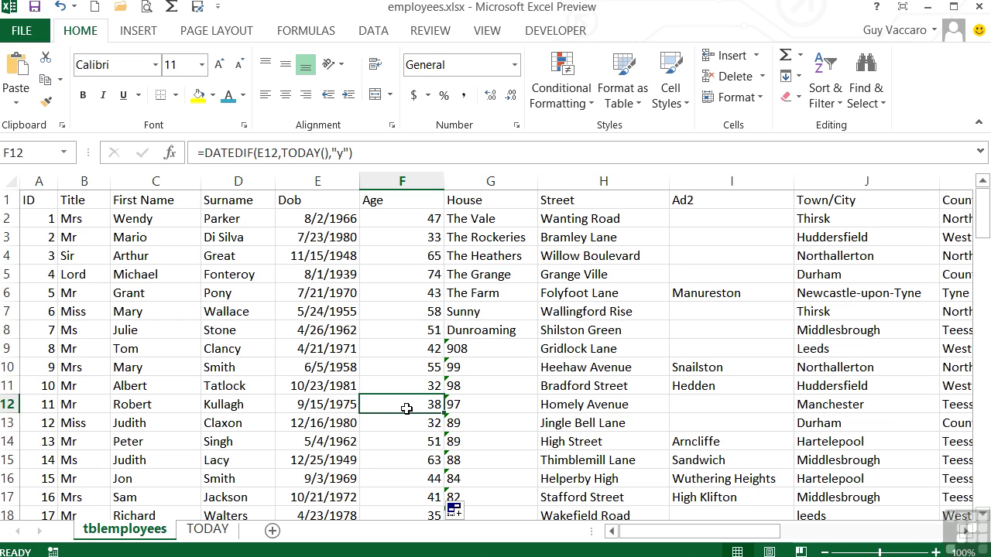
double_click(406, 408)
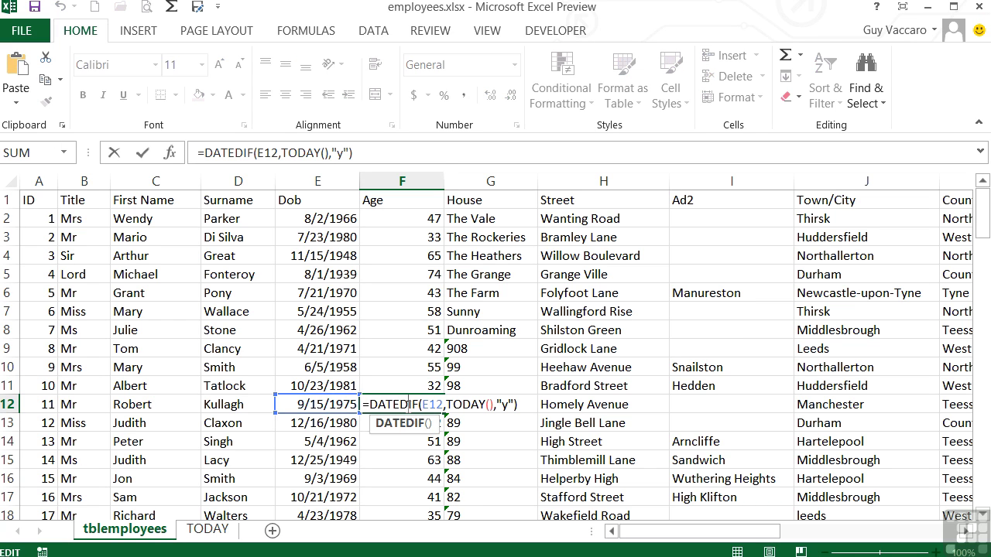